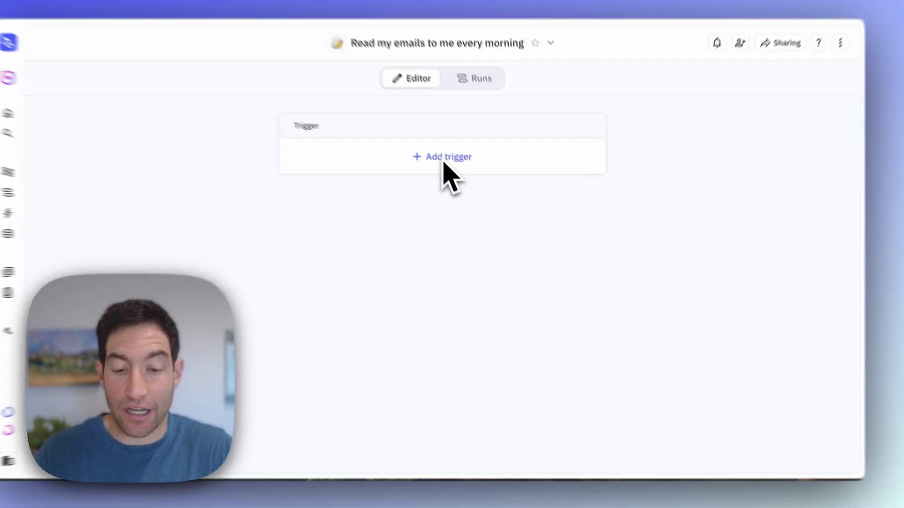
# Step: Add a Scheduled trigger that runs the workflow daily at 6:00 AM PST
pyautogui.click(443, 159)
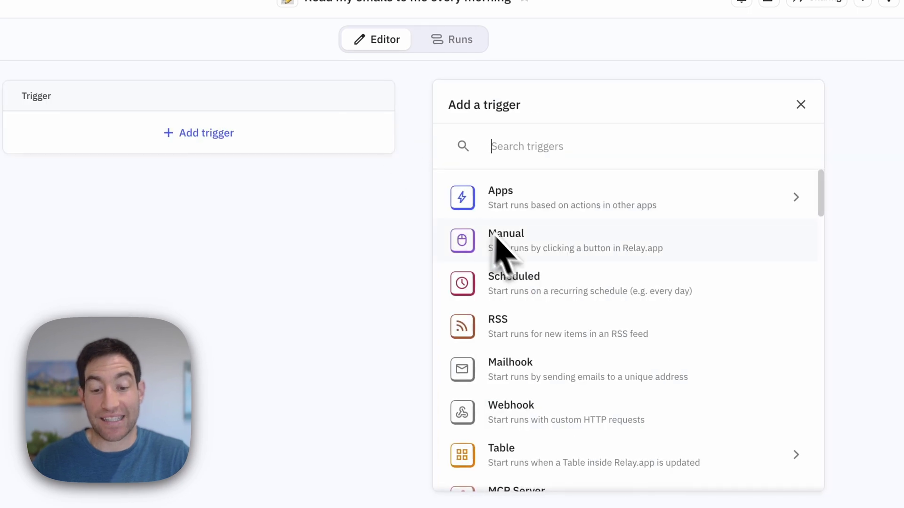
pyautogui.click(520, 285)
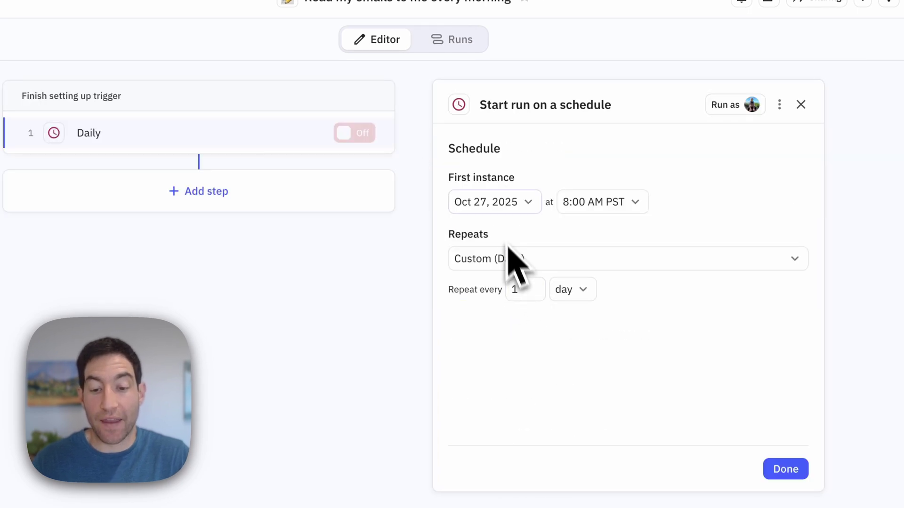
pyautogui.click(580, 203)
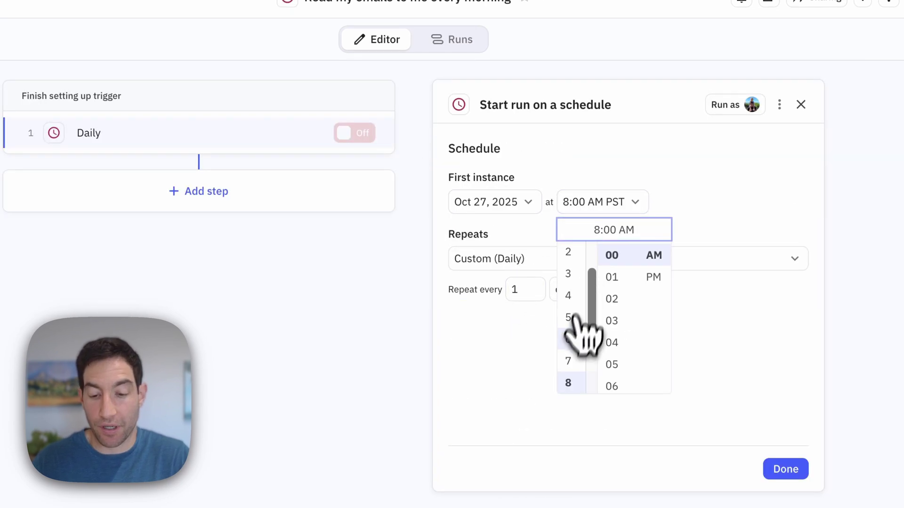
pyautogui.click(568, 339)
pyautogui.click(785, 470)
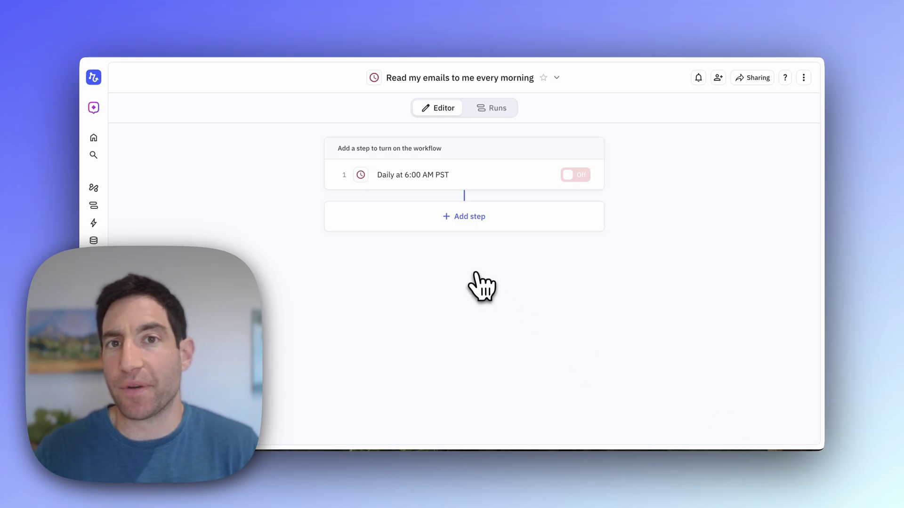
# Step: Add a Gmail Find email(s) step that returns all matching emails
pyautogui.click(468, 217)
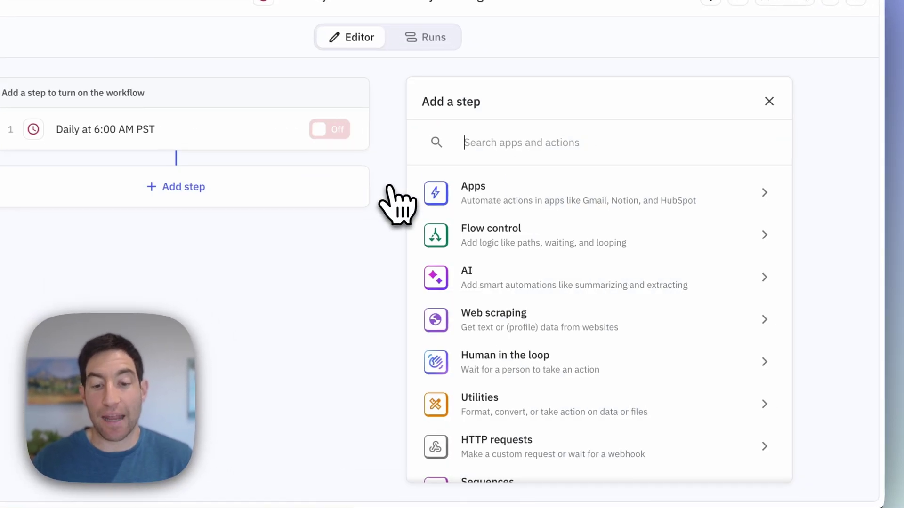
pyautogui.write('find email')
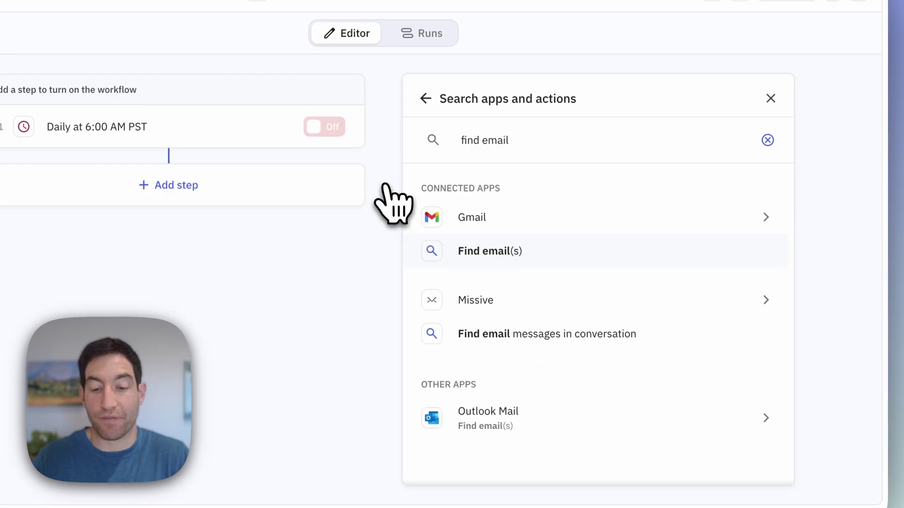
pyautogui.press('Return')
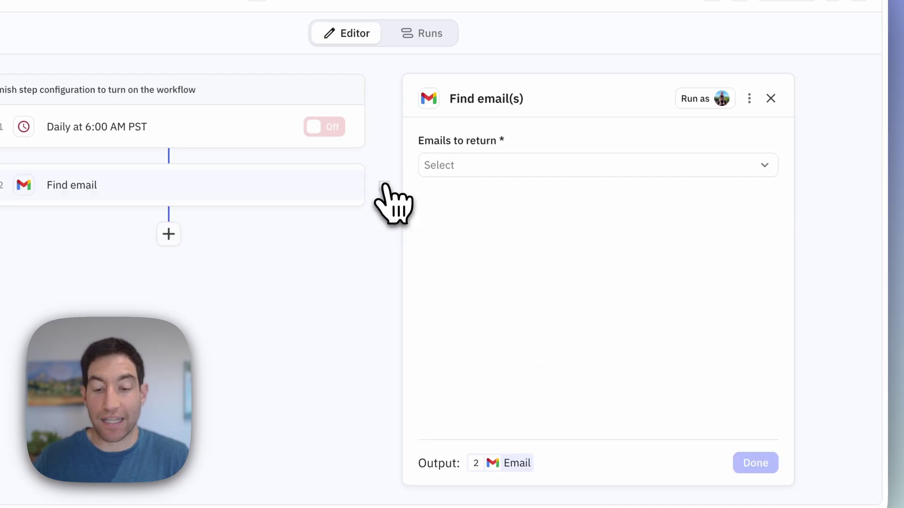
pyautogui.click(520, 173)
pyautogui.click(511, 232)
# Step: Filter emails whose send date/time is after now minus 10 hours
pyautogui.click(469, 264)
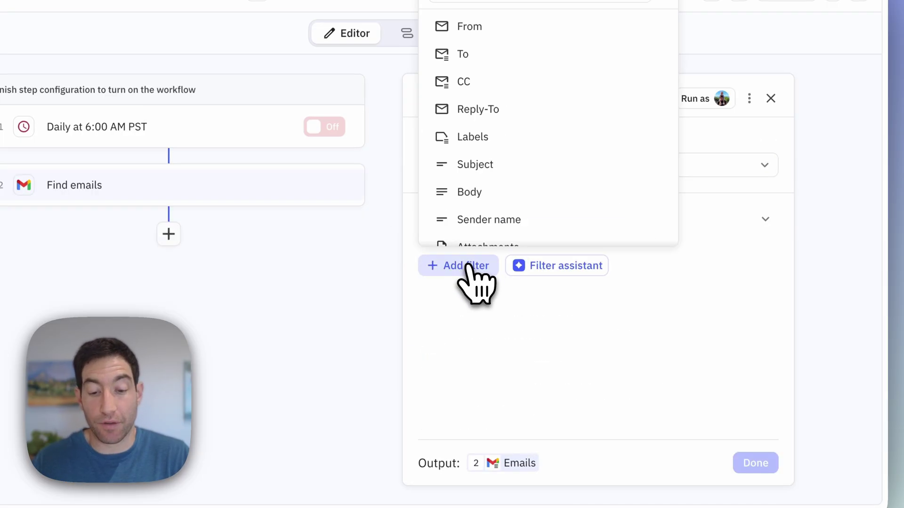
pyautogui.scroll(-3, 498, 167)
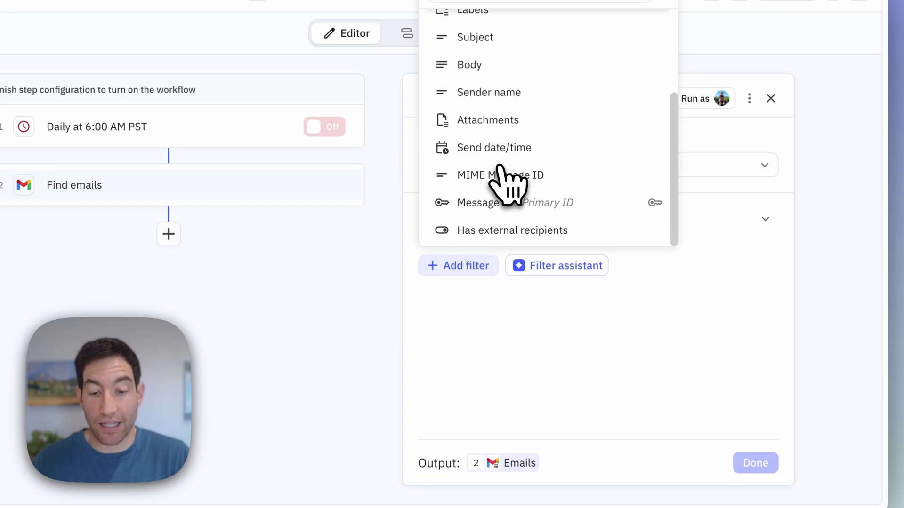
pyautogui.click(492, 149)
pyautogui.click(545, 295)
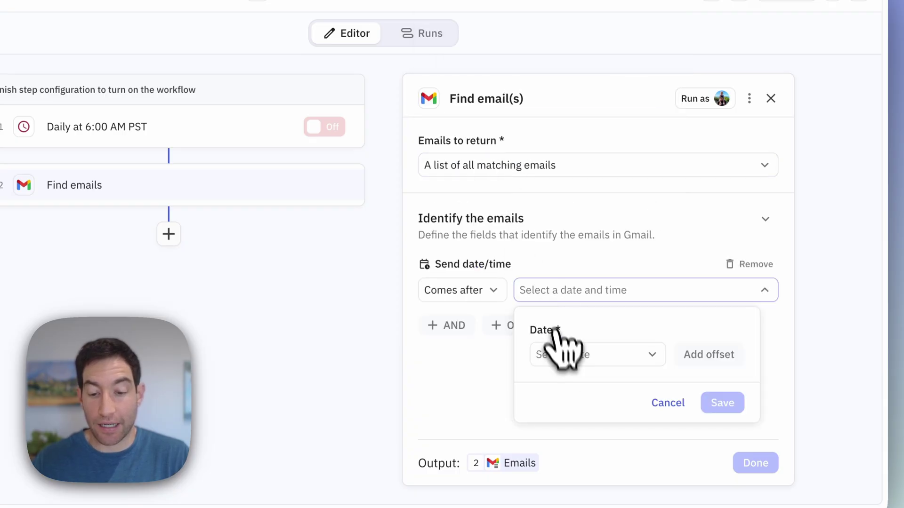
pyautogui.click(562, 354)
pyautogui.click(582, 312)
pyautogui.click(708, 355)
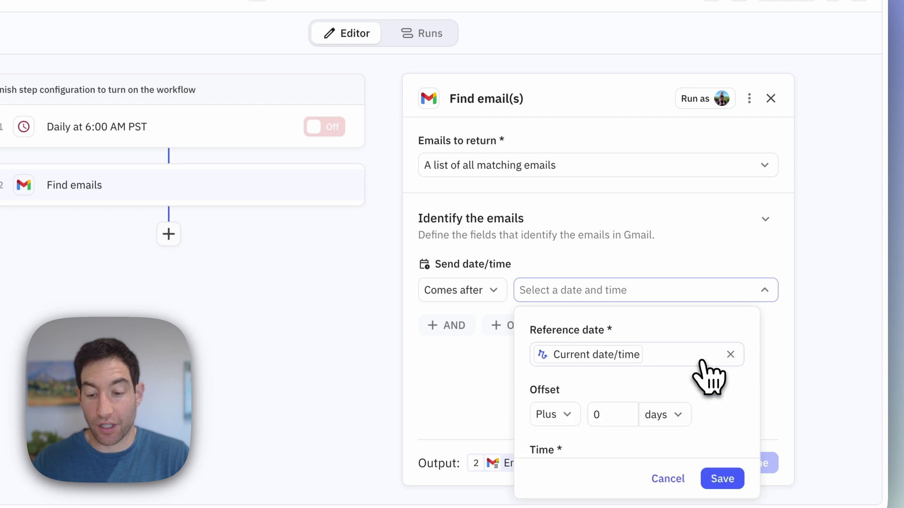
pyautogui.click(549, 415)
pyautogui.click(556, 379)
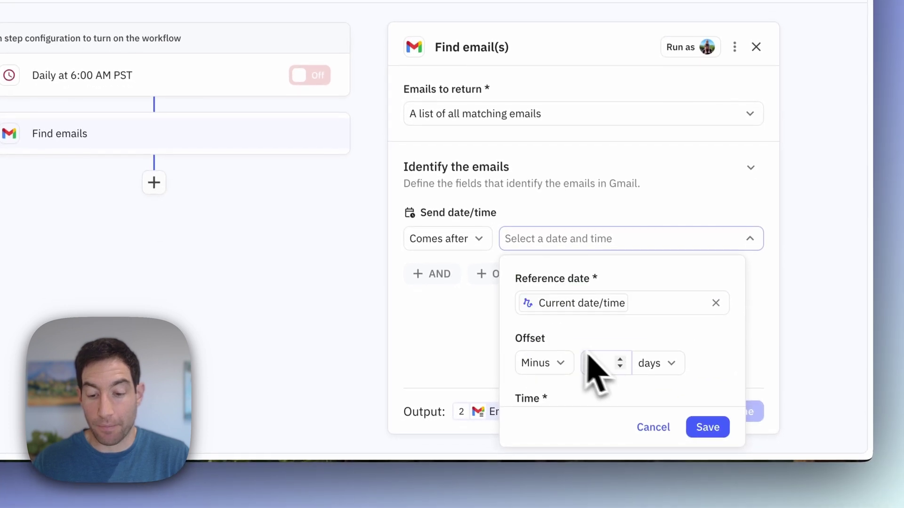
pyautogui.click(652, 364)
pyautogui.click(662, 259)
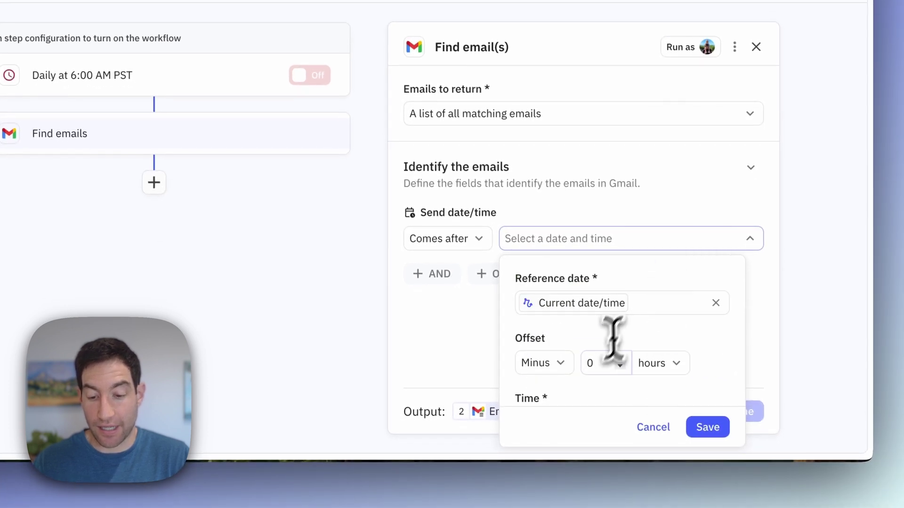
pyautogui.click(598, 363)
pyautogui.write('10')
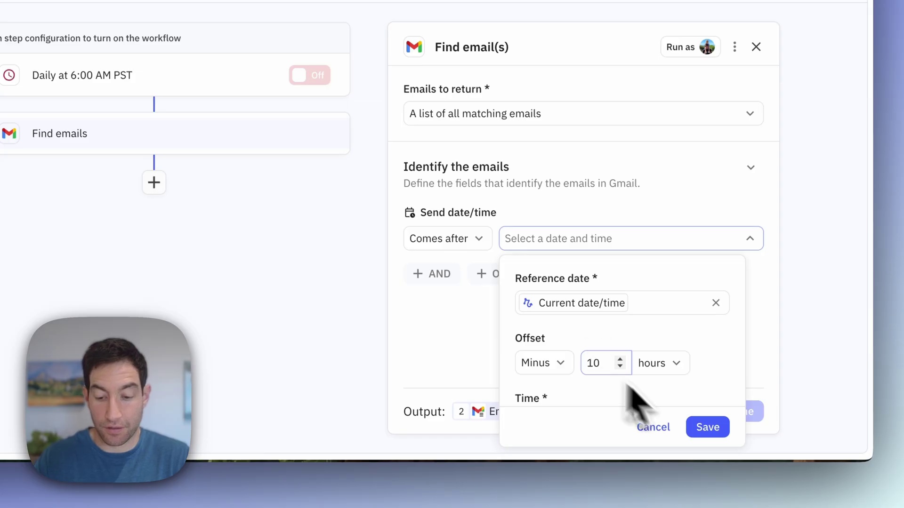
pyautogui.click(708, 427)
# Step: Add a second condition requiring the Inbox label
pyautogui.click(432, 277)
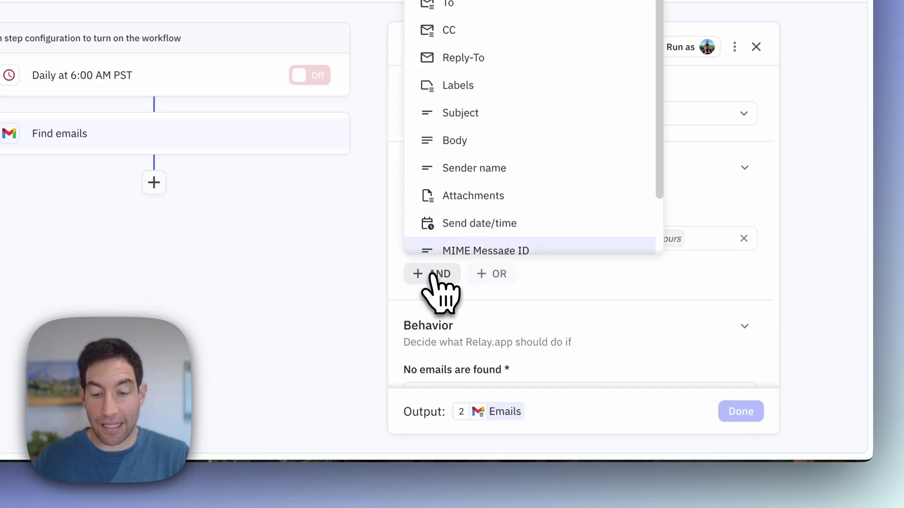
pyautogui.click(460, 139)
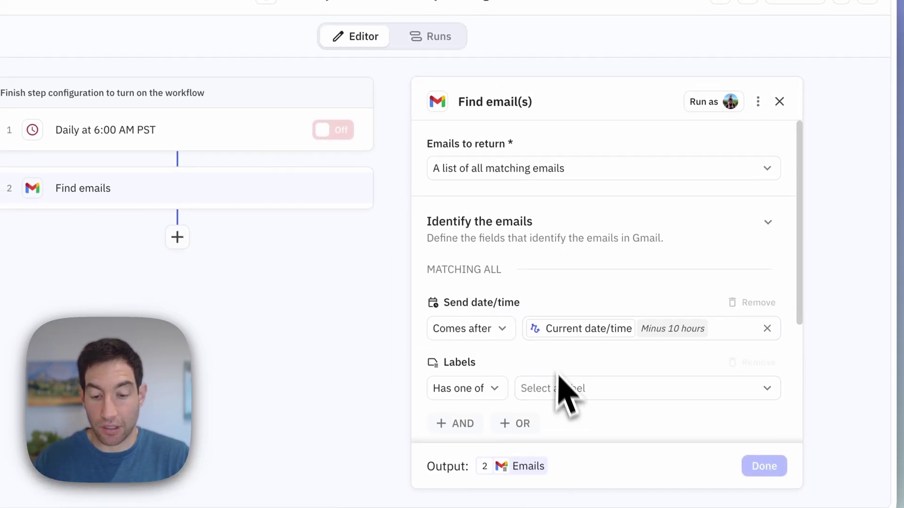
pyautogui.click(560, 383)
pyautogui.write('inbox')
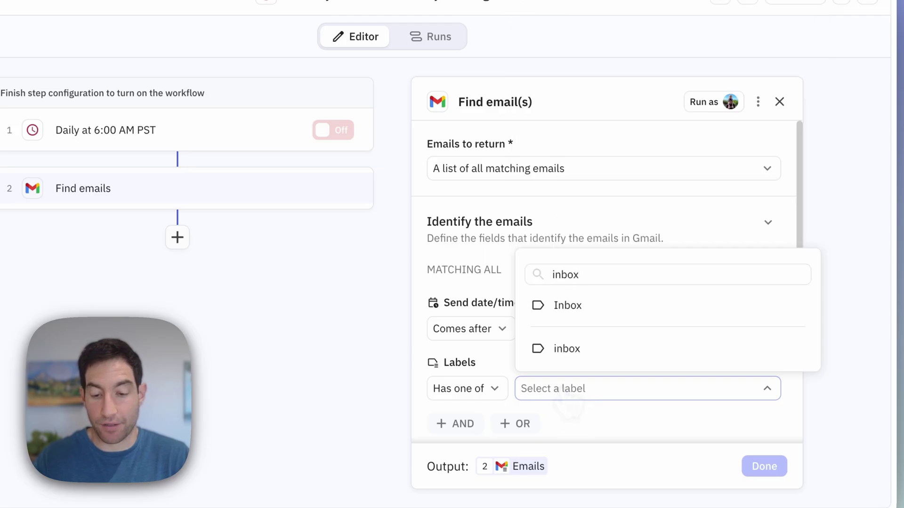
pyautogui.click(568, 306)
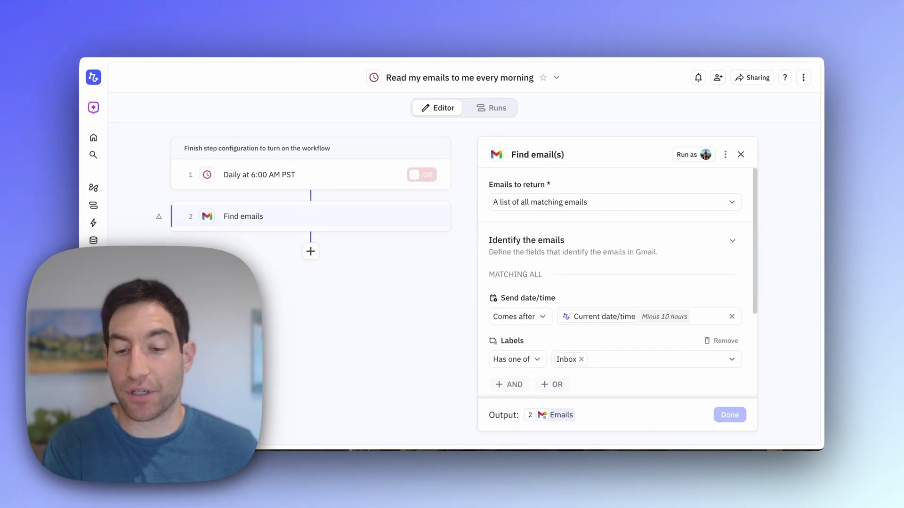
# Step: Continue when no emails are found and cap results at a custom limit of 100 emails
pyautogui.scroll(-5, 598, 359)
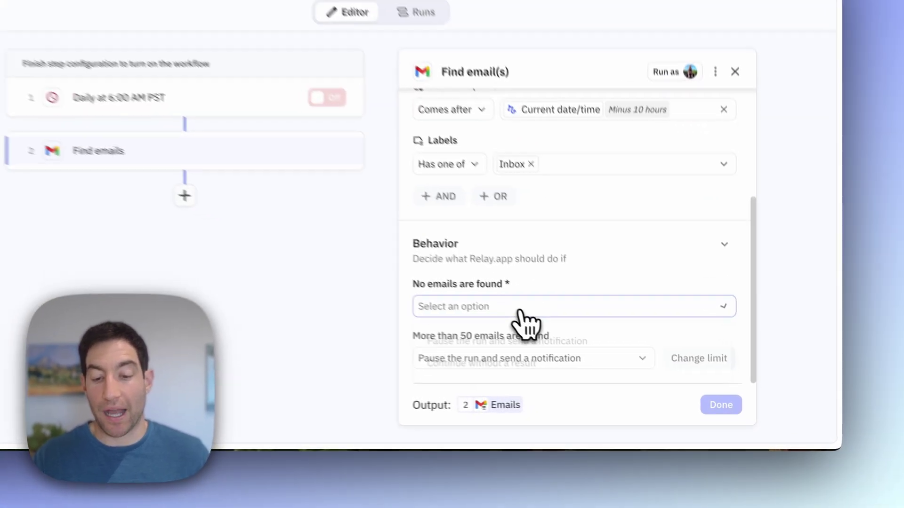
pyautogui.click(572, 346)
pyautogui.click(501, 357)
pyautogui.click(476, 352)
pyautogui.click(455, 315)
pyautogui.click(692, 351)
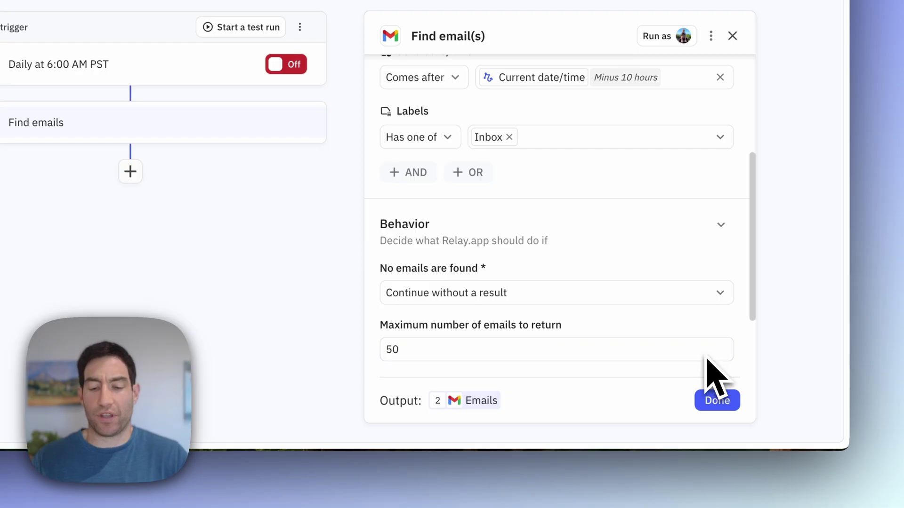
pyautogui.click(465, 353)
pyautogui.write('100')
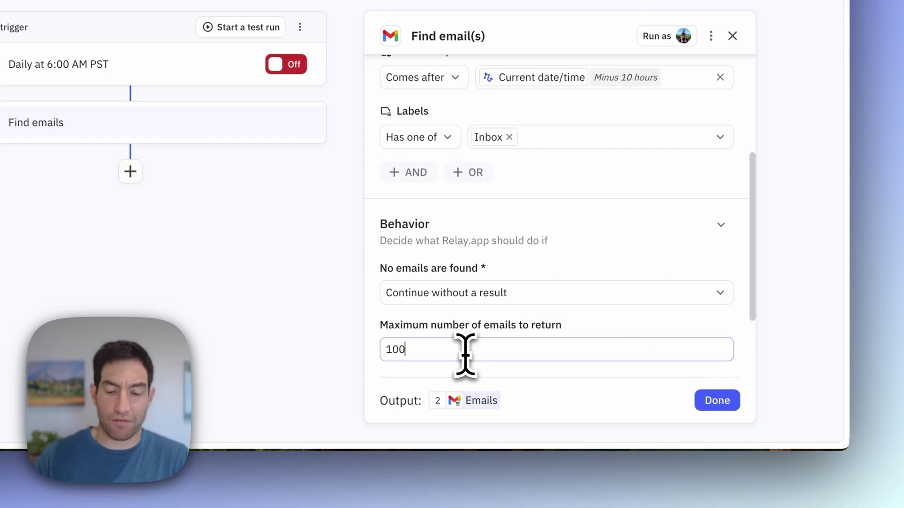
pyautogui.click(715, 404)
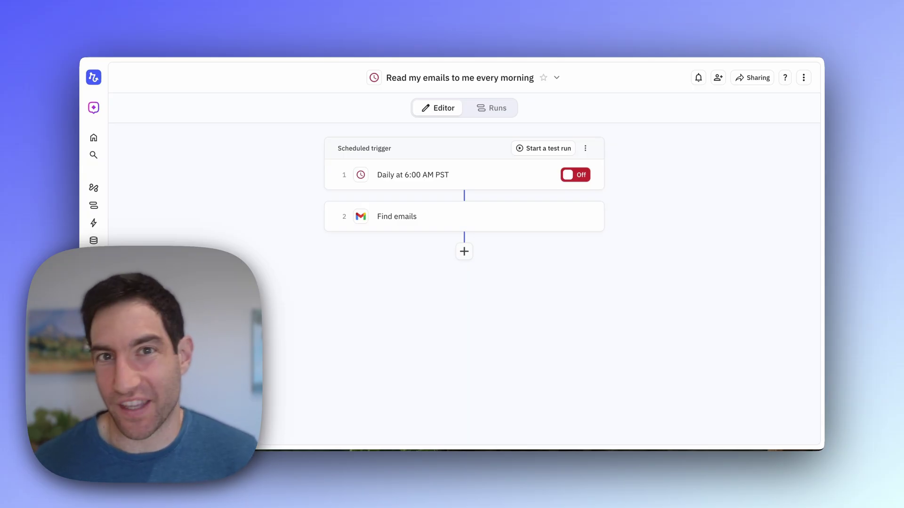
# Step: Add an AI Write step after Find emails with content type Other (Specify in prompt)
pyautogui.click(464, 251)
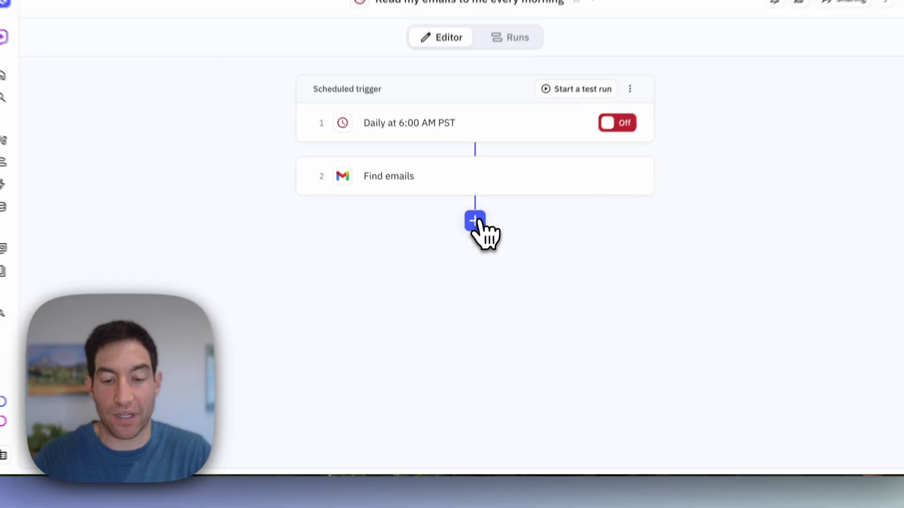
pyautogui.click(554, 248)
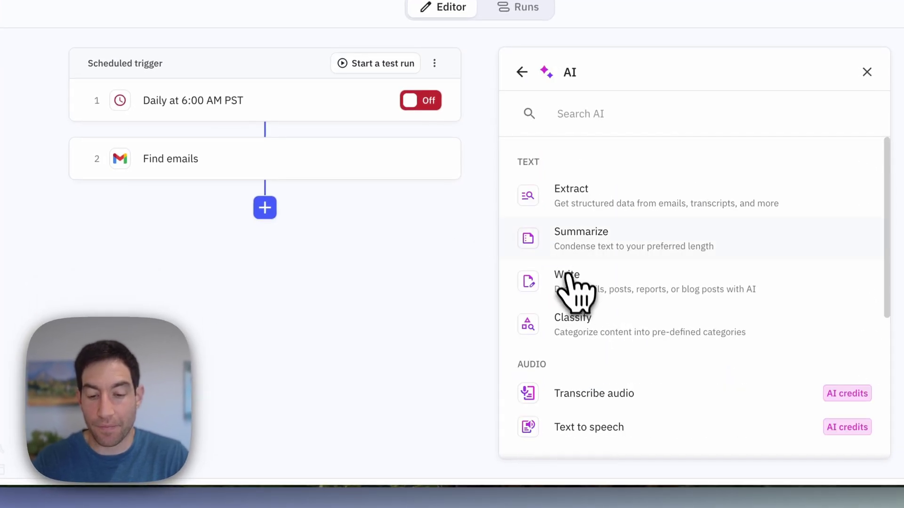
pyautogui.click(570, 278)
pyautogui.click(441, 215)
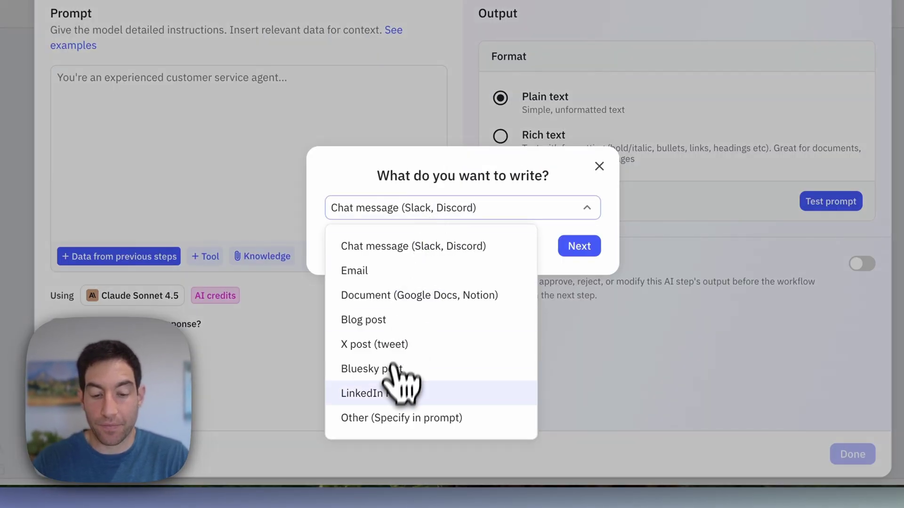
pyautogui.click(391, 418)
pyautogui.click(583, 249)
# Step: Replace the template with a prompt beginning 'Given a list of emails, please write' for an audio-friendly briefing
pyautogui.moveTo(270, 225); pyautogui.dragTo(91, 96)
pyautogui.press('BackSpace')
pyautogui.write('Given a list of emails, please')
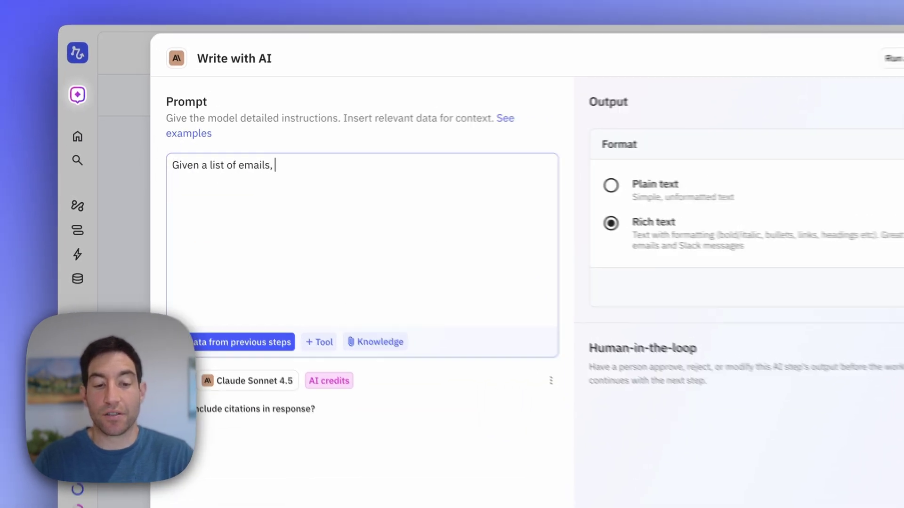
pyautogui.write(' write a short briefing that summarizes the emails that')
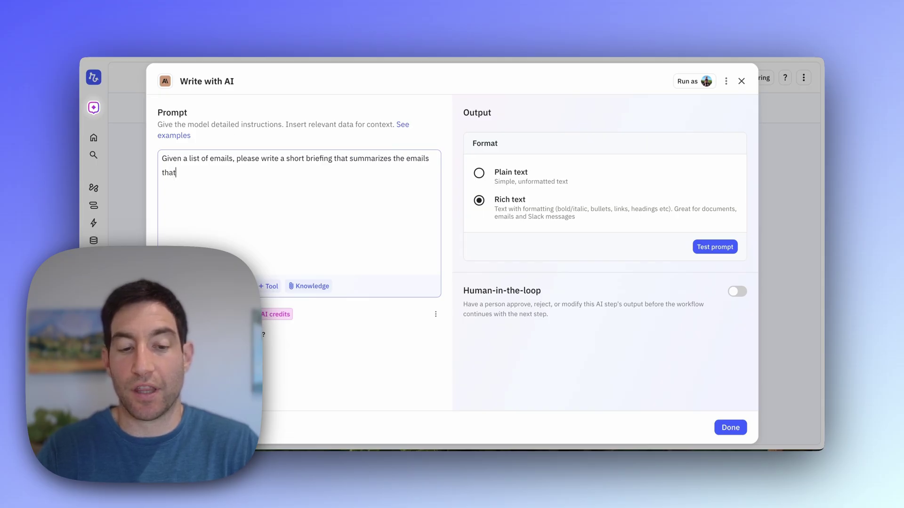
pyautogui.write('. H')
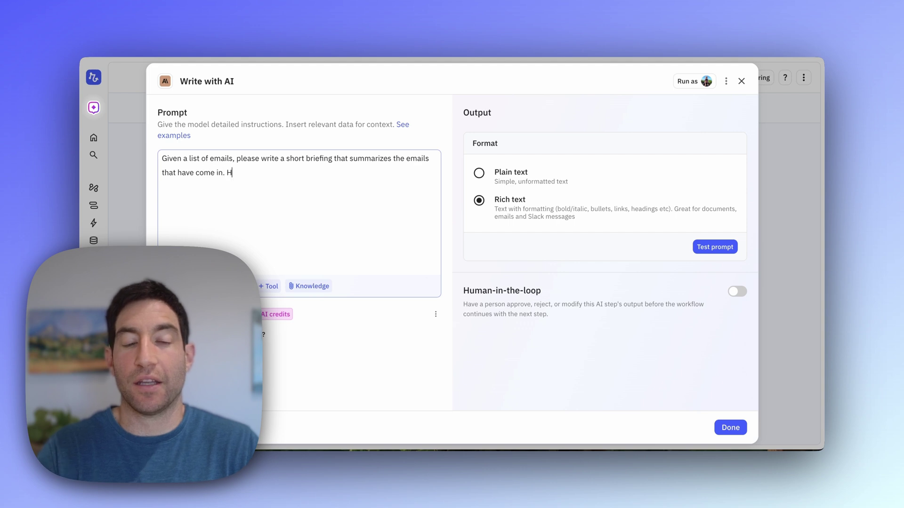
pyautogui.write('ighlight any important emails that I ne')
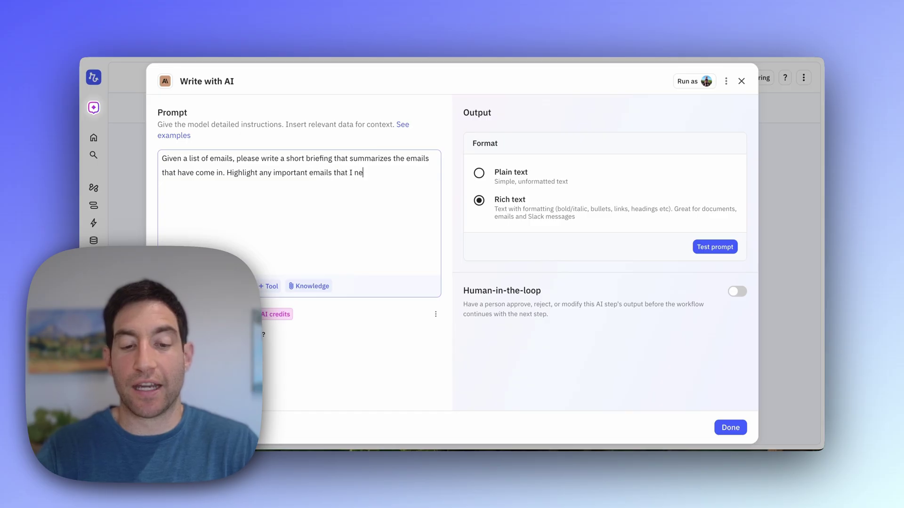
pyautogui.write('ply t')
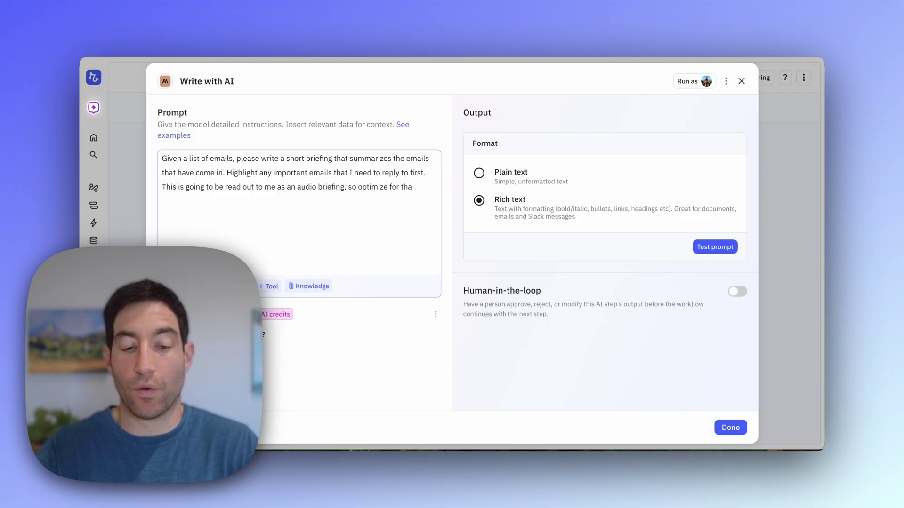
pyautogui.write('.')
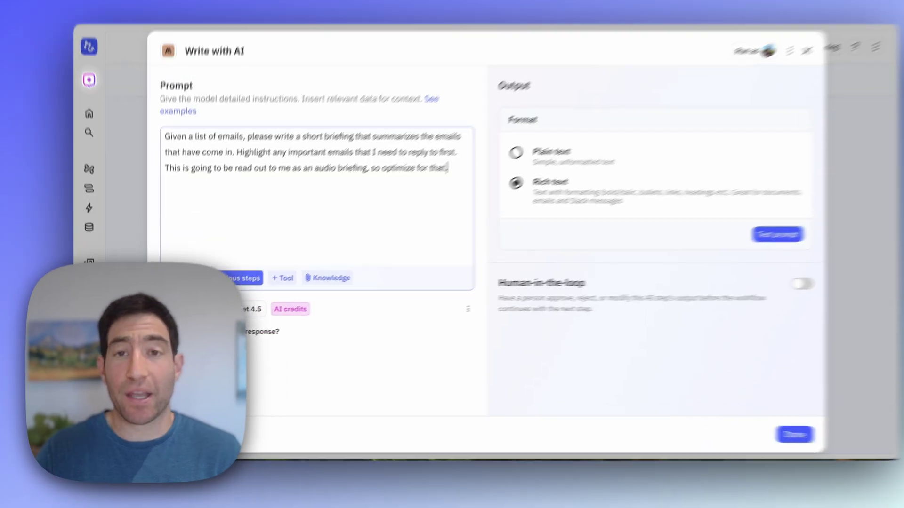
# Step: Give the AI prompt the found Emails from the previous step and save the Write with AI step
pyautogui.click(205, 286)
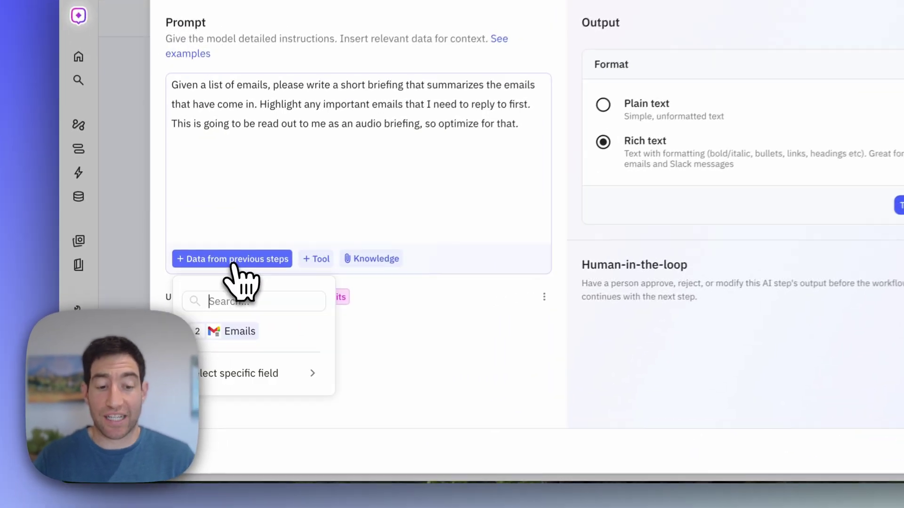
pyautogui.click(238, 331)
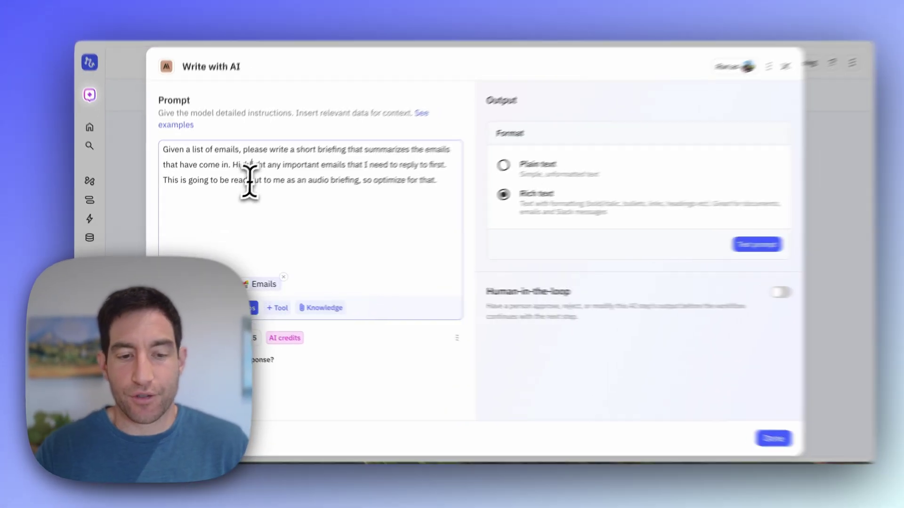
pyautogui.tripleClick(241, 173)
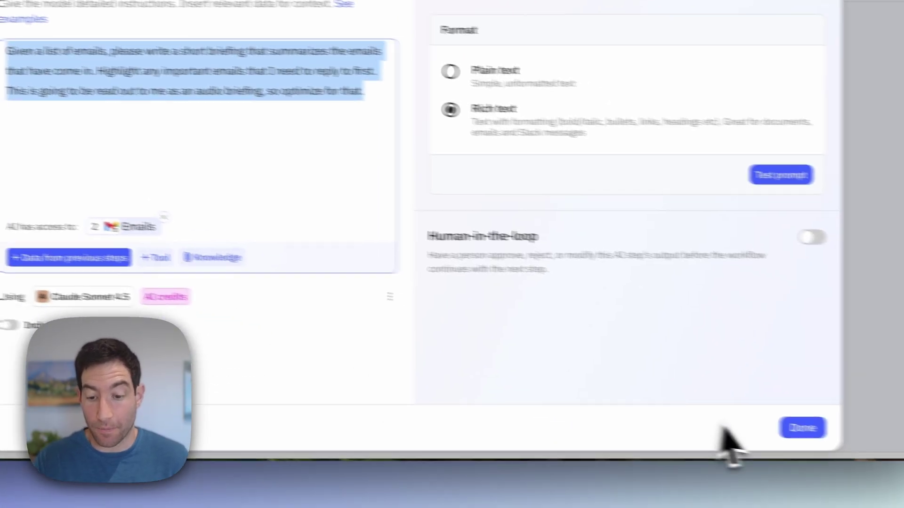
pyautogui.click(719, 419)
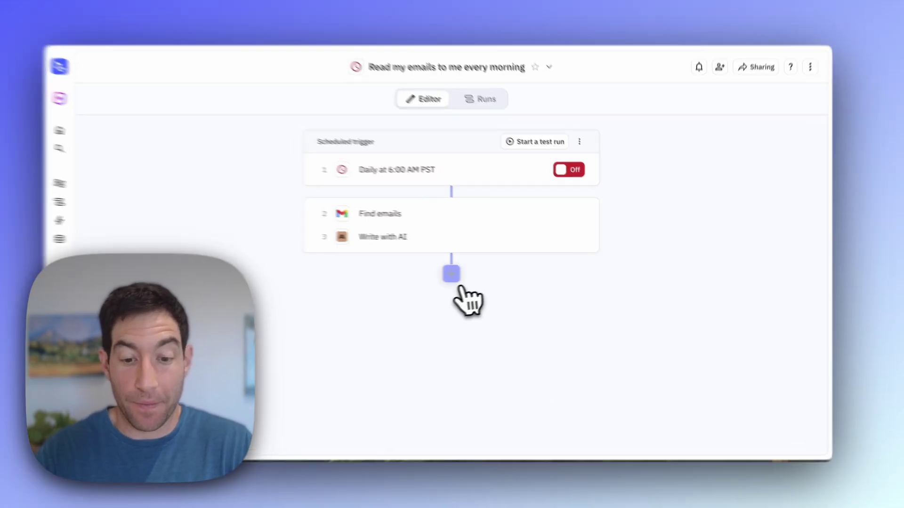
# Step: Add a Text to speech step that voices the Write with AI output
pyautogui.click(464, 274)
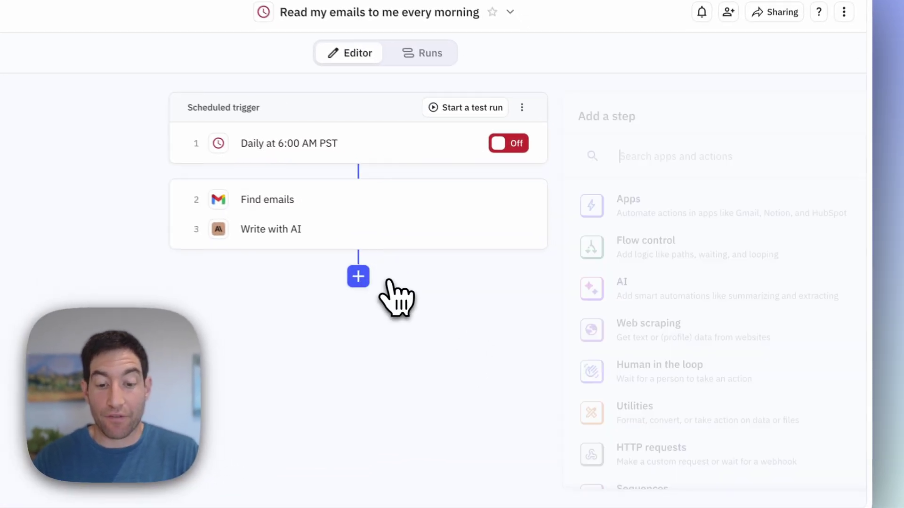
pyautogui.write('text')
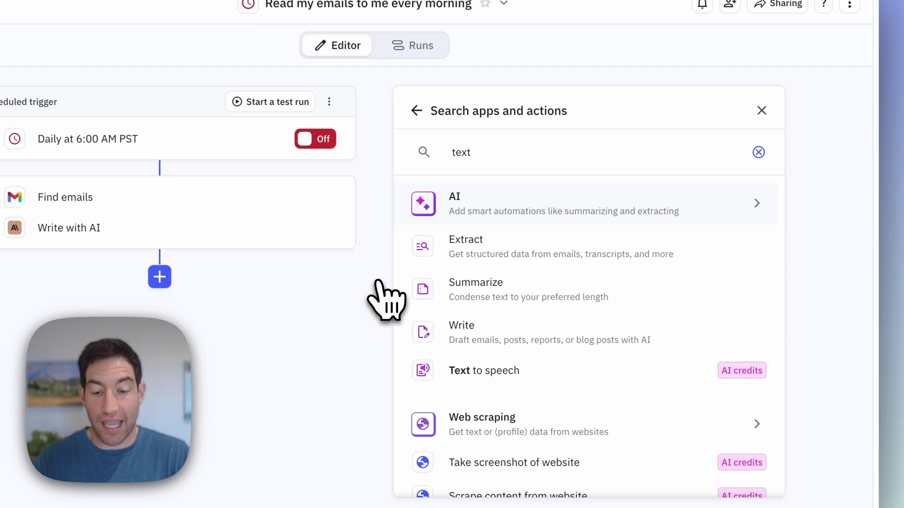
pyautogui.click(518, 371)
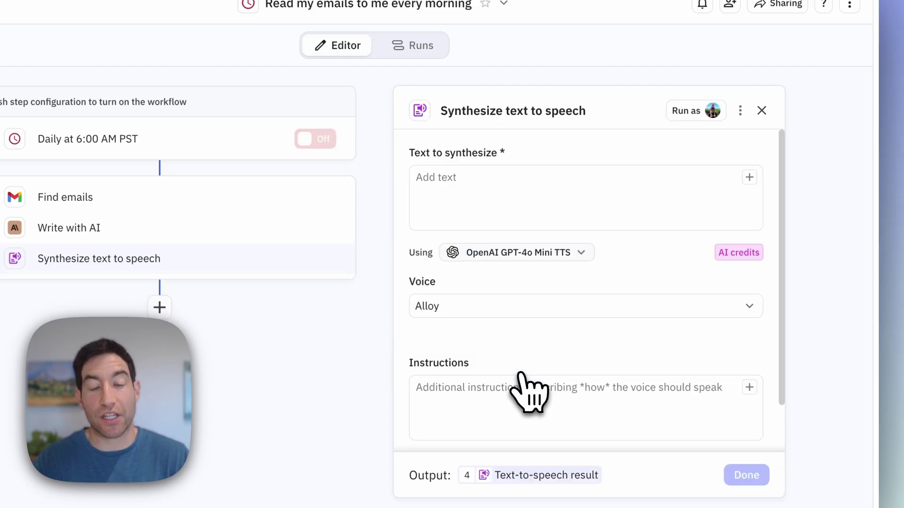
pyautogui.click(453, 190)
pyautogui.write('@')
pyautogui.moveTo(464, 221)
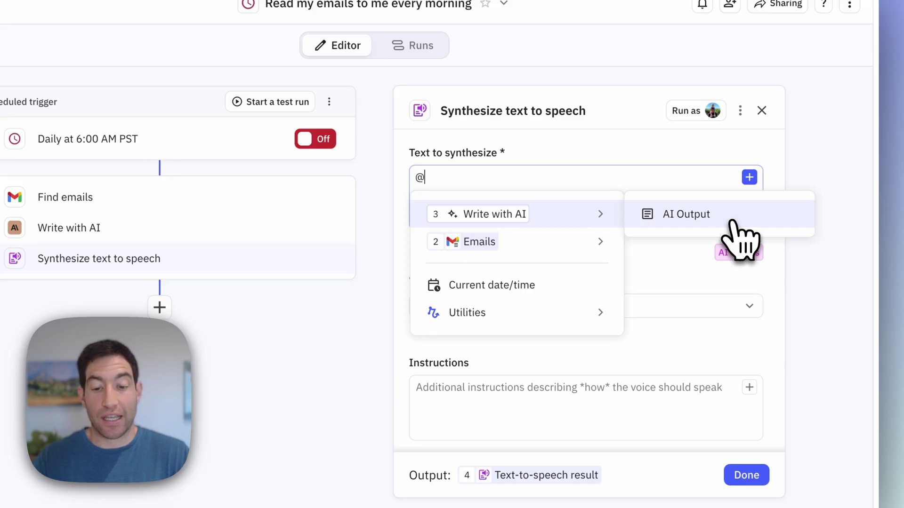
pyautogui.click(729, 220)
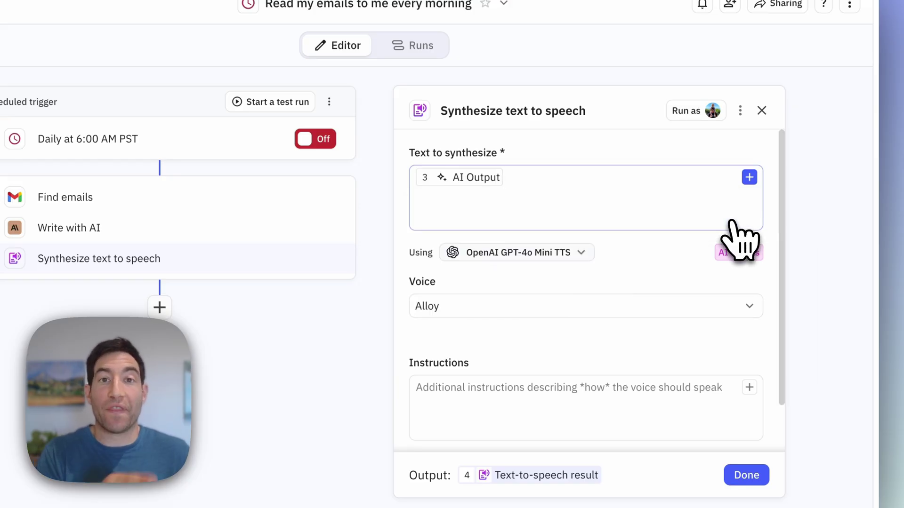
# Step: Use the Cartesia Sonic 2 model with the Tessa voice and save the step
pyautogui.click(481, 255)
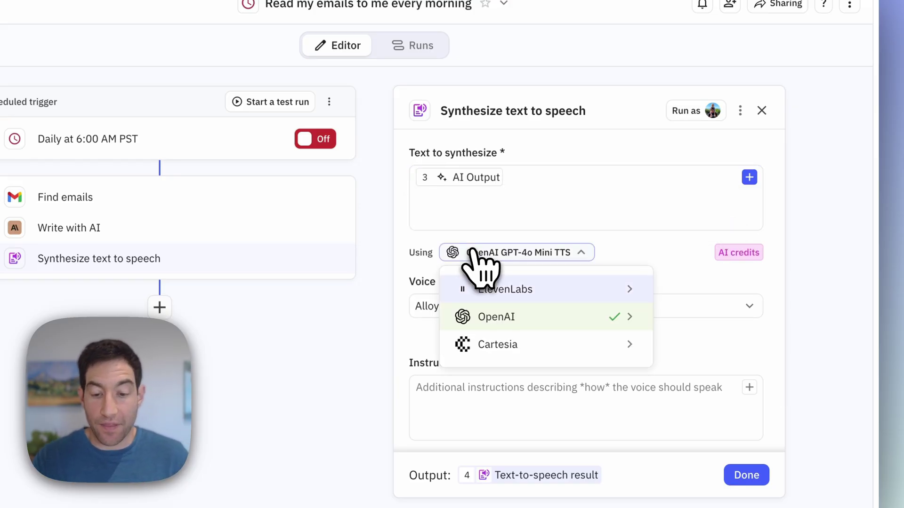
pyautogui.moveTo(483, 333)
pyautogui.click(351, 362)
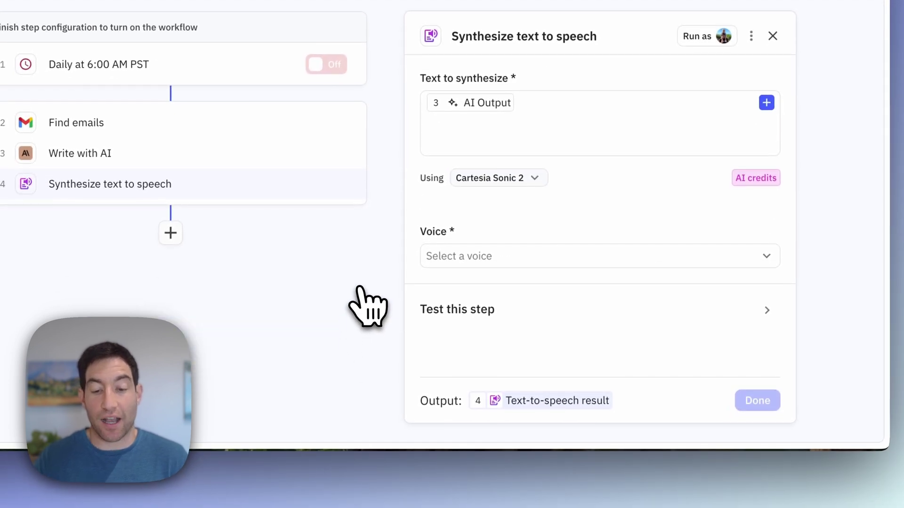
pyautogui.click(476, 263)
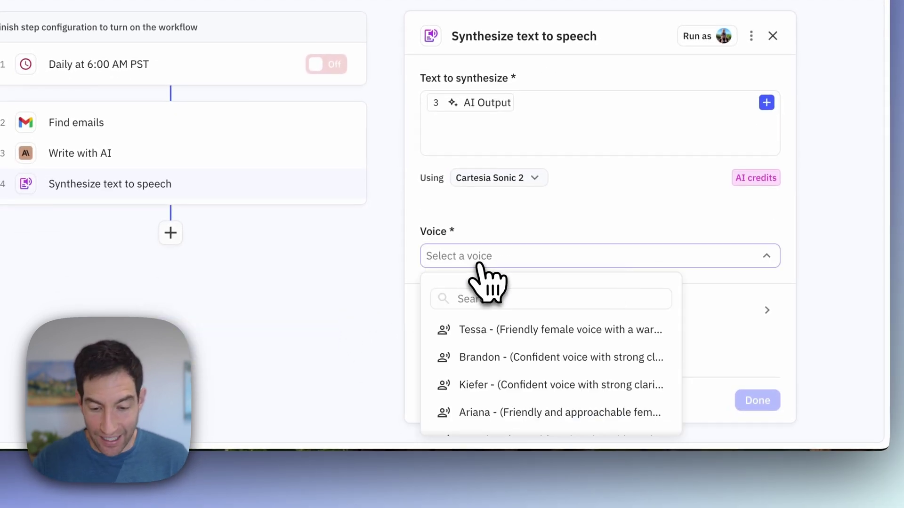
pyautogui.click(478, 330)
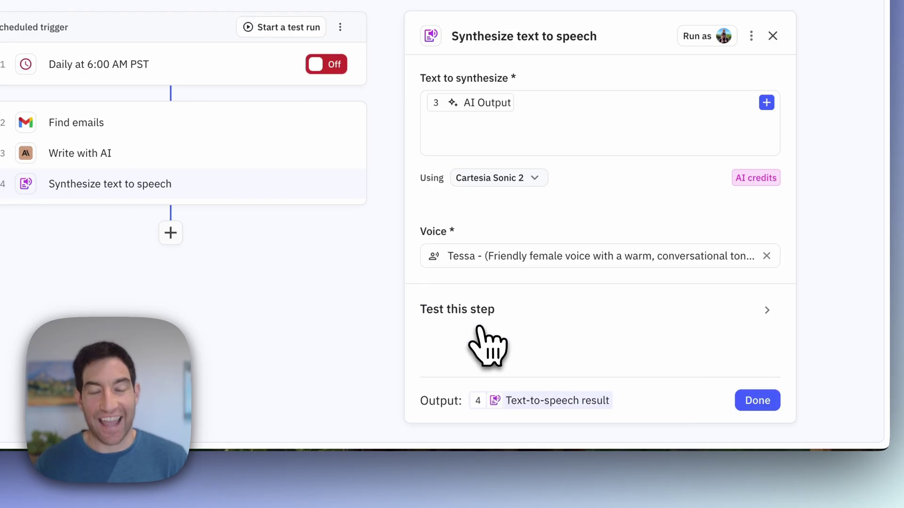
pyautogui.click(758, 400)
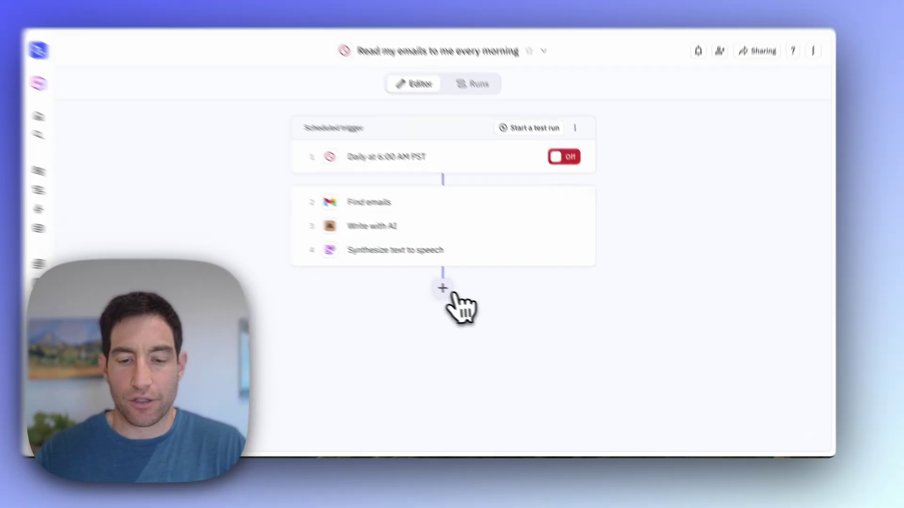
# Step: Add a Google Drive Upload file step that uploads the text-to-speech audio file
pyautogui.click(464, 295)
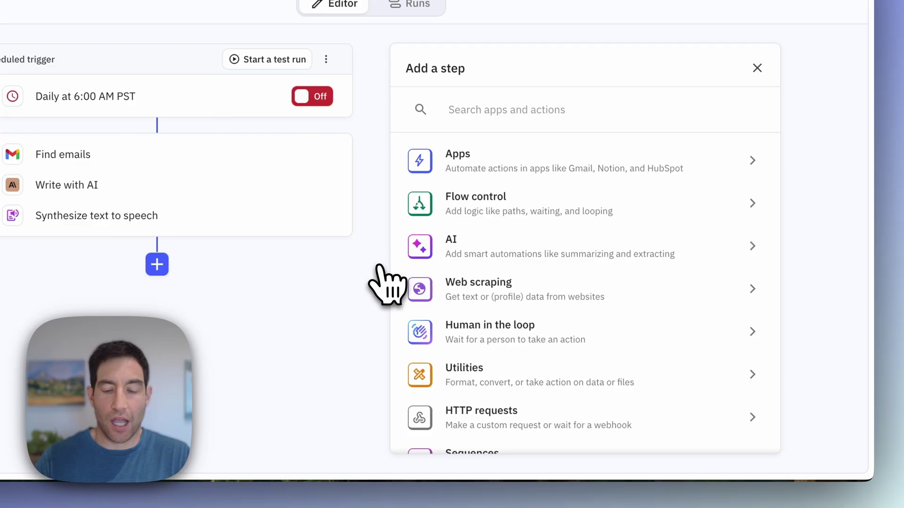
pyautogui.write('google dr')
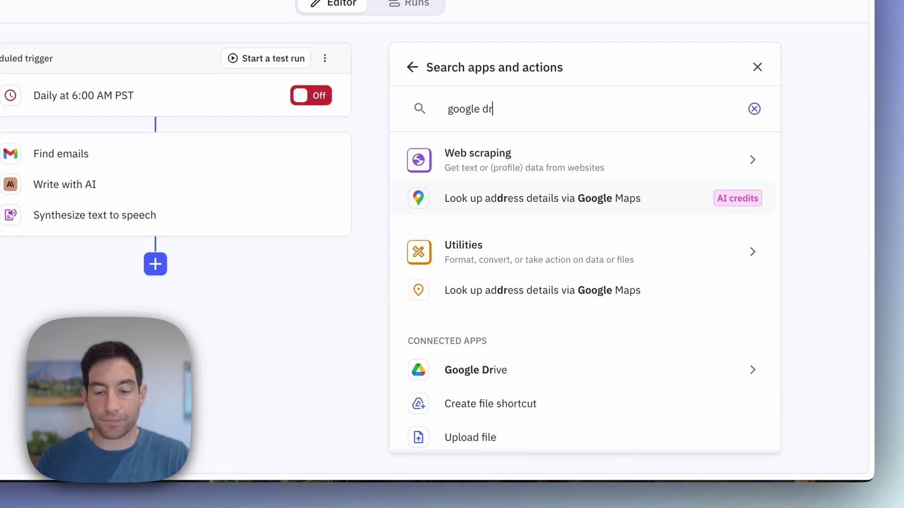
pyautogui.write('ive')
pyautogui.click(459, 285)
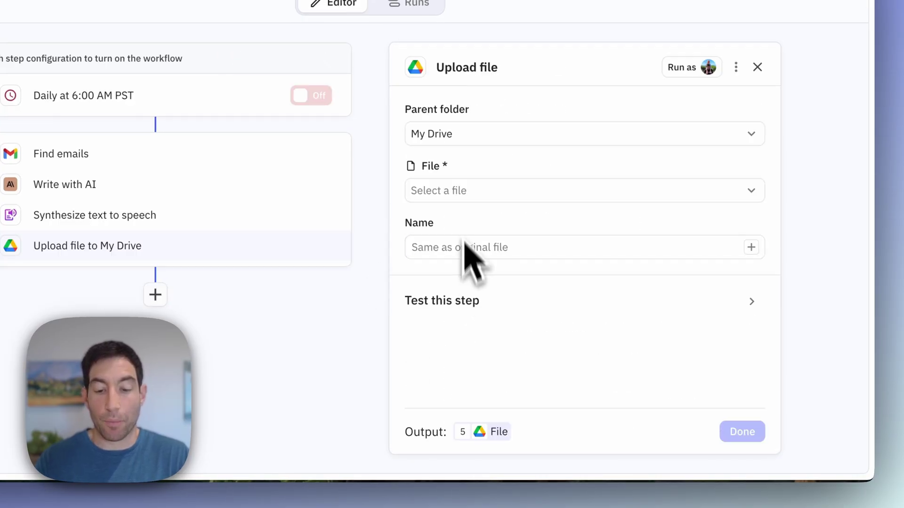
pyautogui.click(458, 194)
pyautogui.moveTo(461, 304)
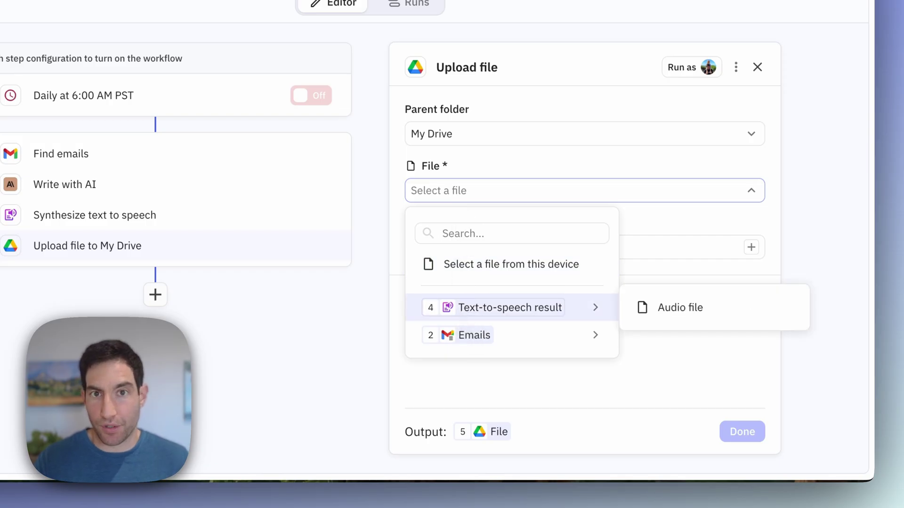
pyautogui.click(652, 307)
# Step: Name the uploaded file 'Daily Briefing - ' followed by the current date/time and save
pyautogui.click(488, 249)
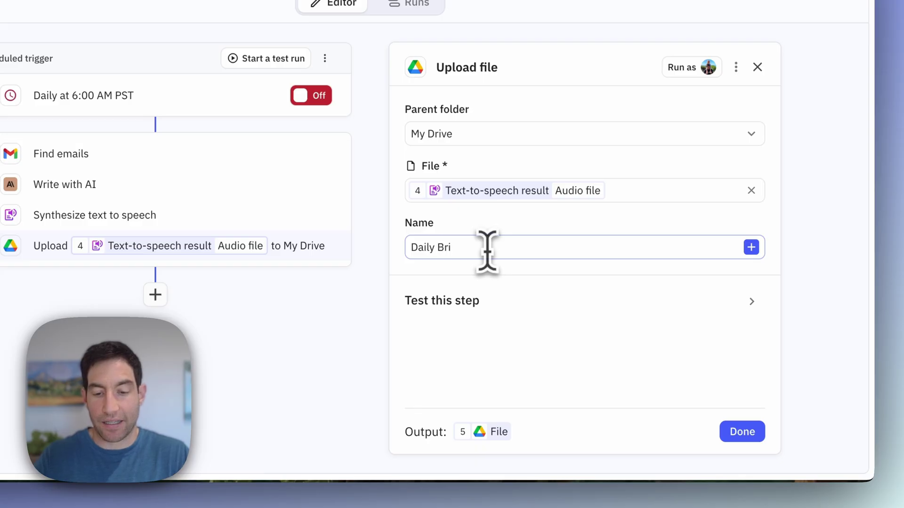
pyautogui.write('Daily Briefing - @')
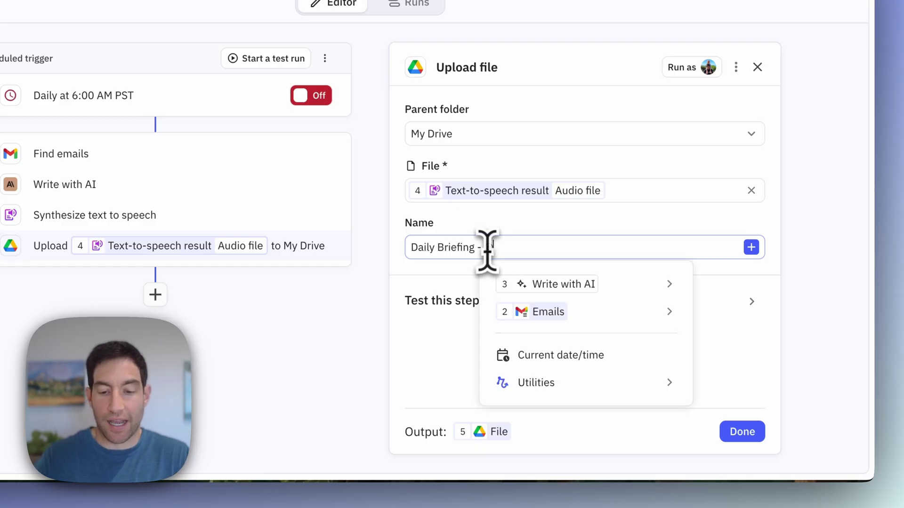
pyautogui.click(631, 356)
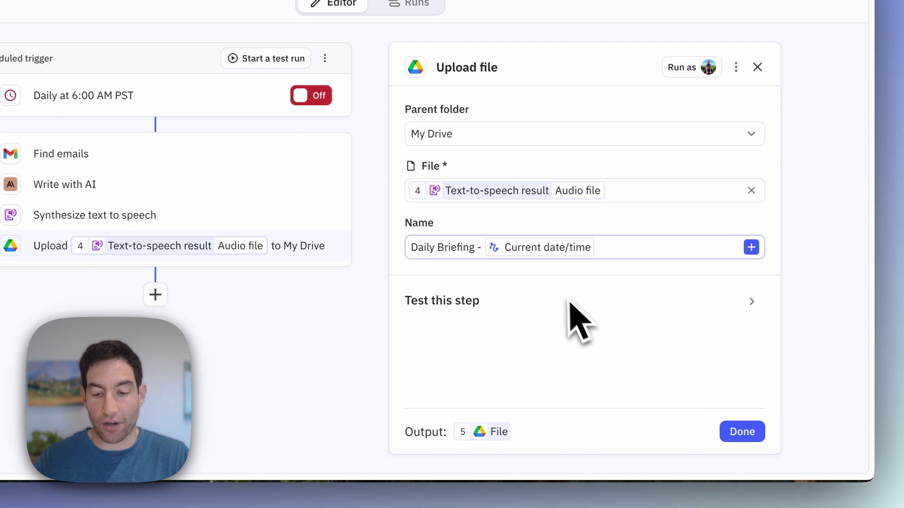
pyautogui.click(742, 432)
# Step: Add a Slack Send message step delivering a direct message to the chosen recipient
pyautogui.click(370, 264)
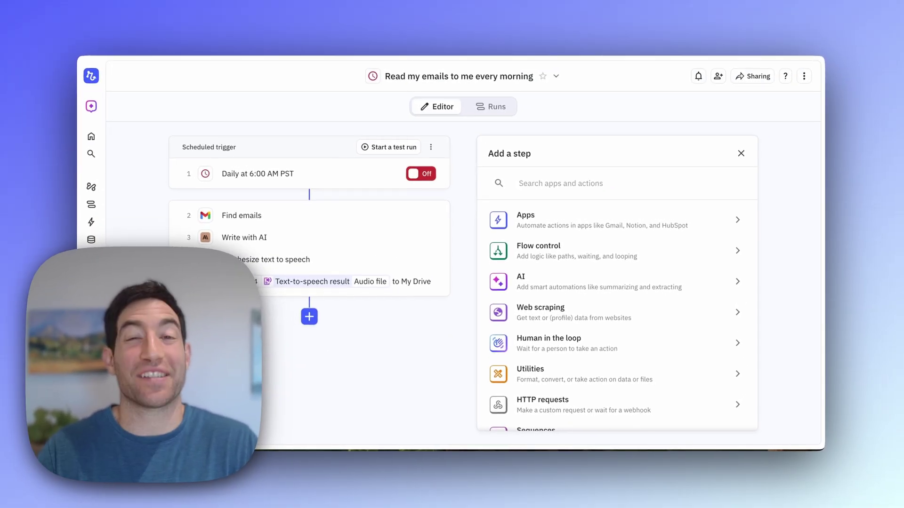
pyautogui.write('slack')
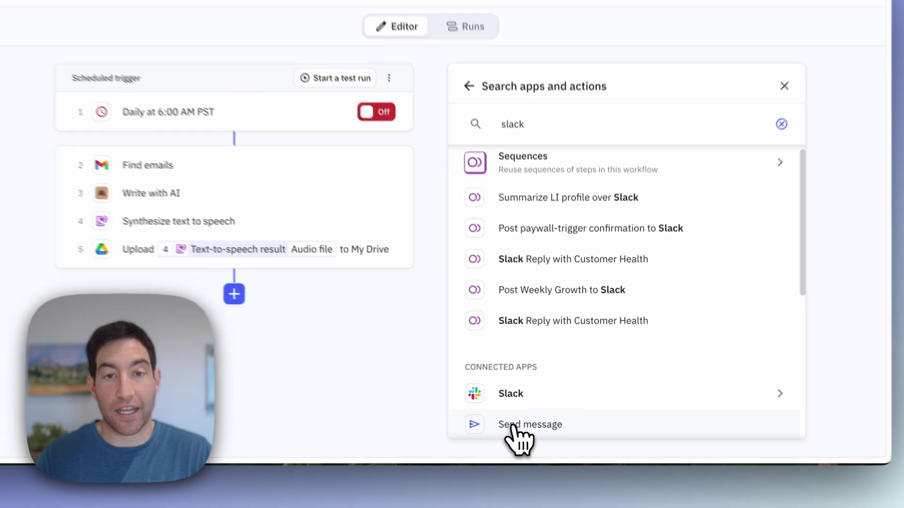
pyautogui.click(531, 425)
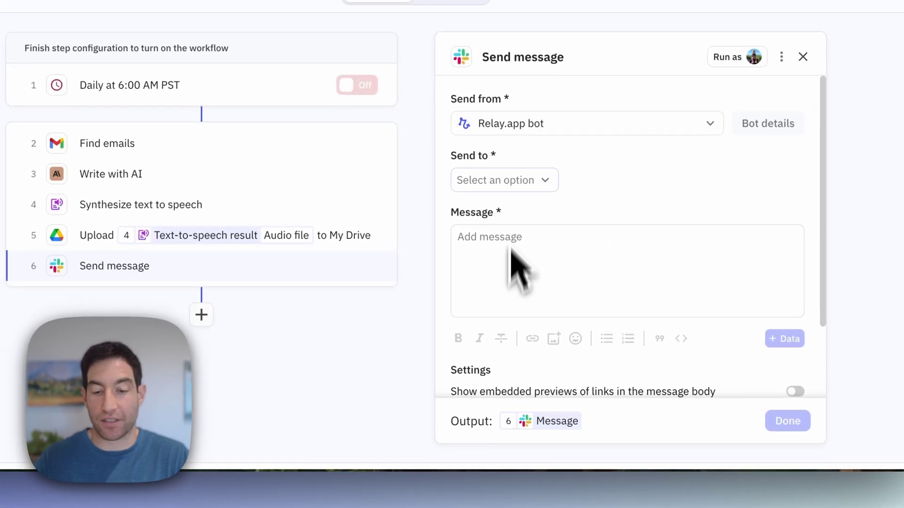
pyautogui.click(498, 186)
pyautogui.click(486, 243)
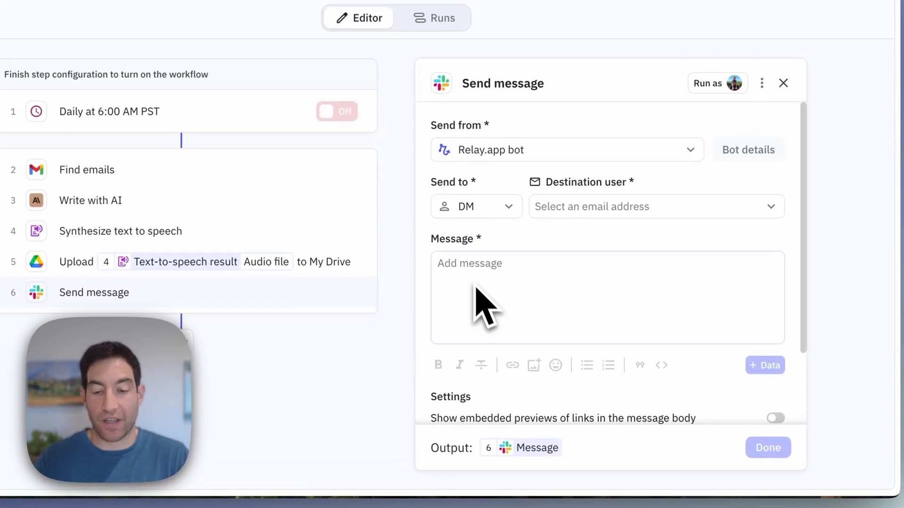
pyautogui.click(578, 213)
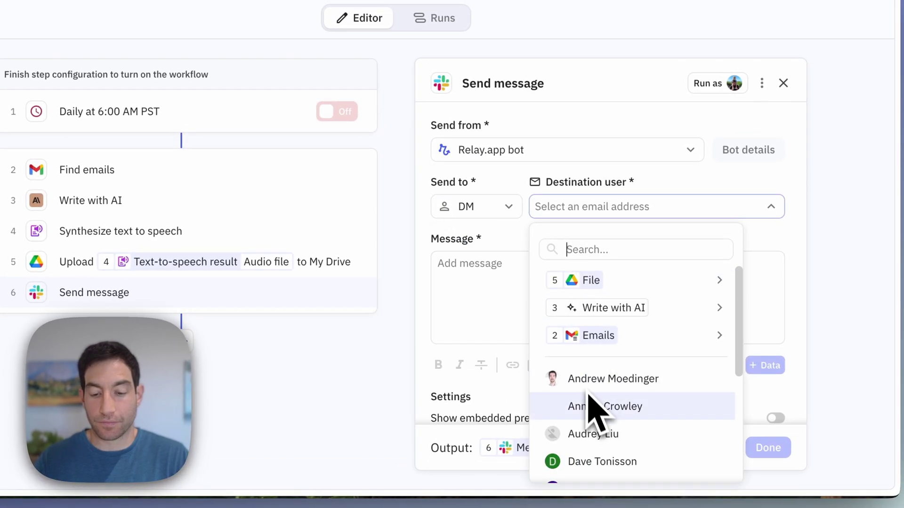
pyautogui.scroll(-3, 597, 415)
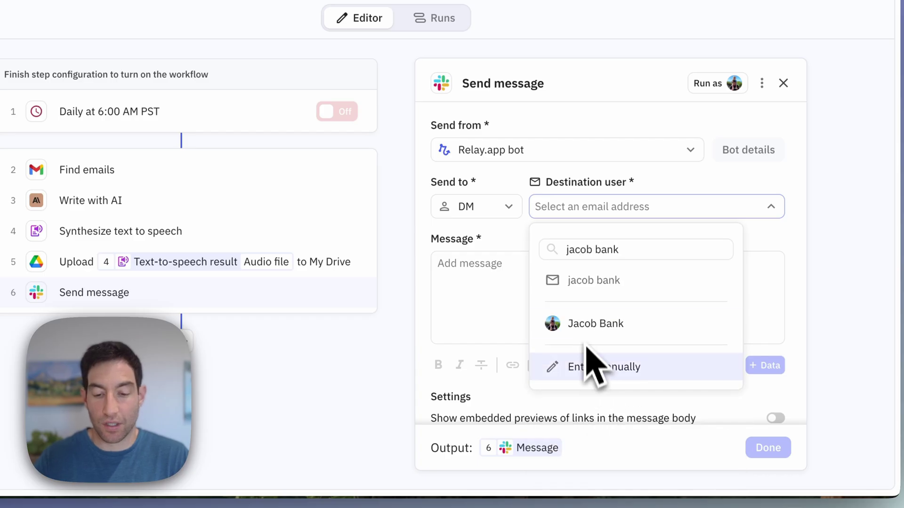
pyautogui.click(586, 322)
# Step: Write 'Here is the audio of your daily briefing for today.' and link 'audio' to the uploaded File URL
pyautogui.write('is th')
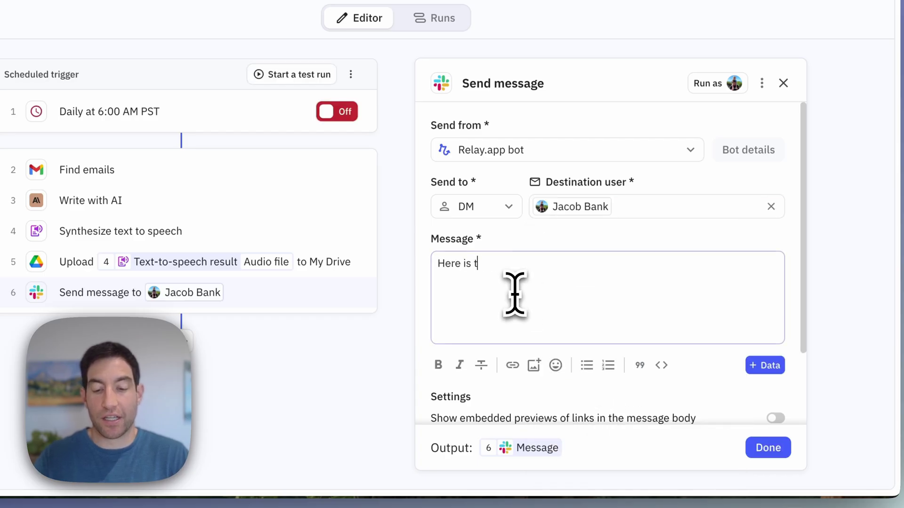
pyautogui.write('e audio of your dai')
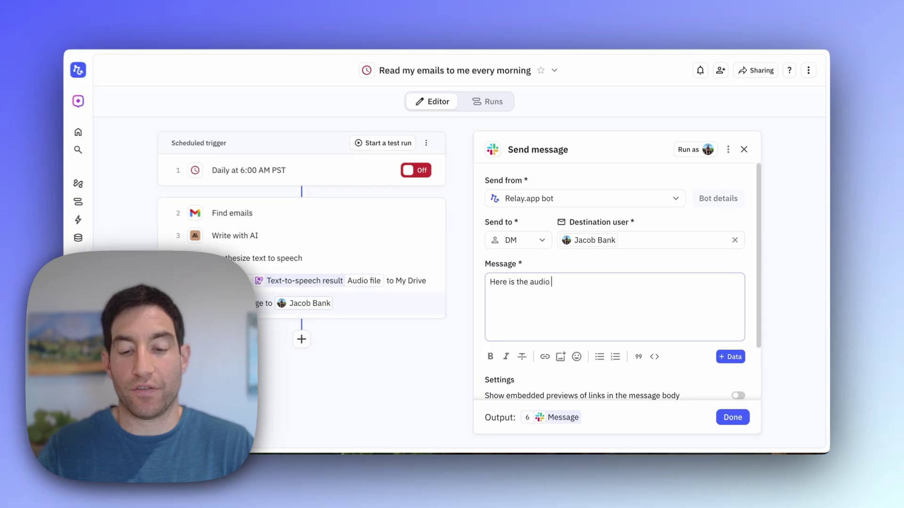
pyautogui.write('ly briefing for today.')
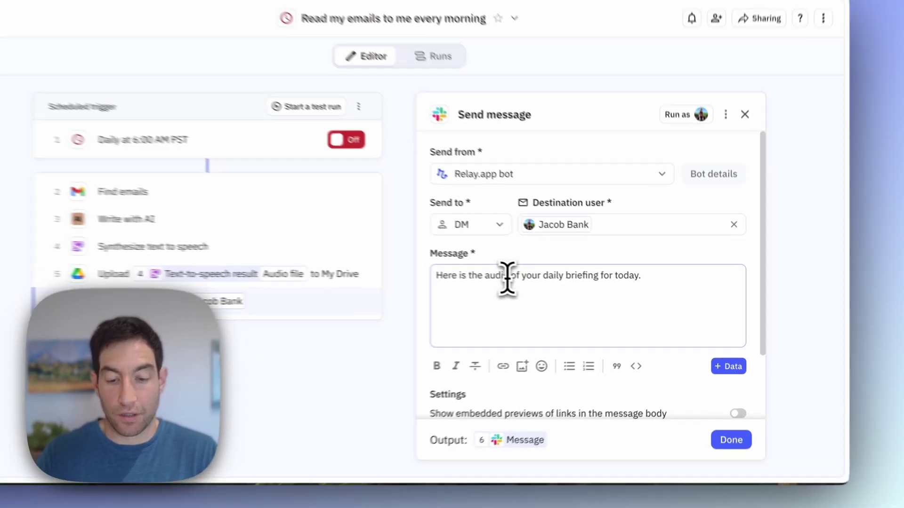
pyautogui.doubleClick(537, 284)
pyautogui.click(476, 374)
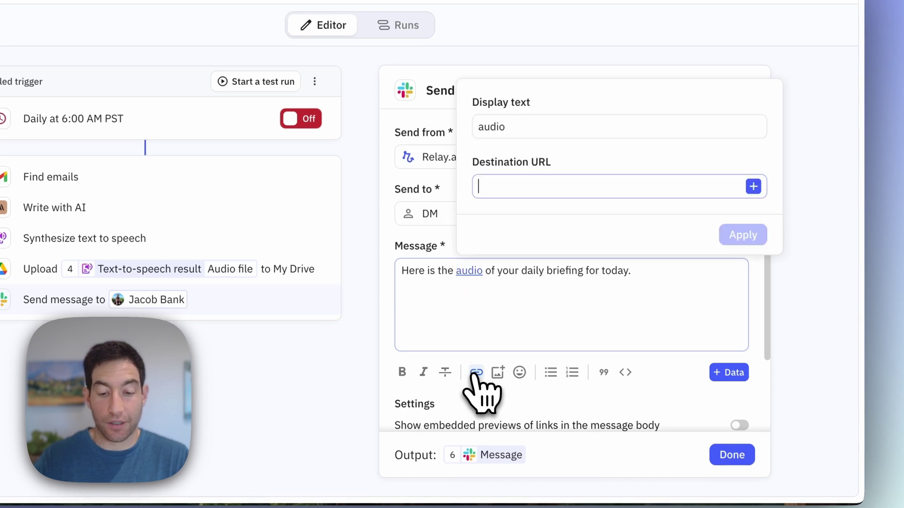
pyautogui.click(754, 186)
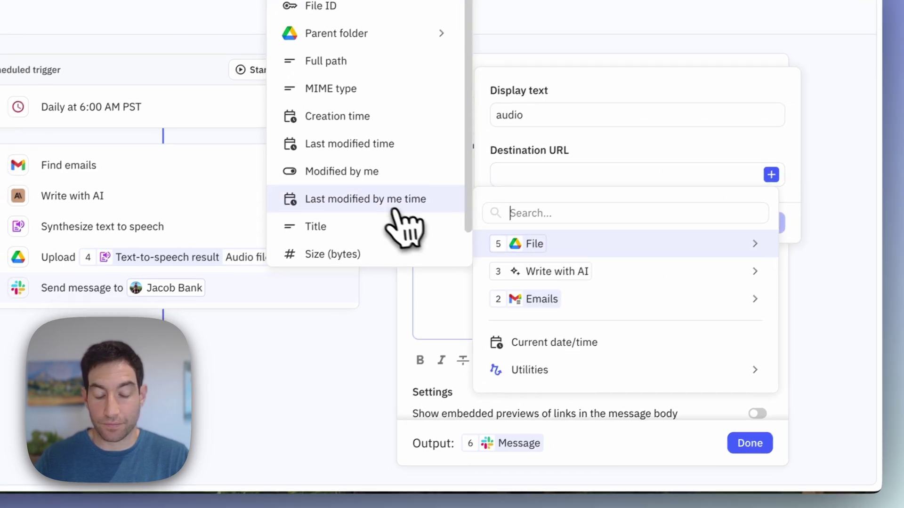
pyautogui.scroll(-2, 400, 221)
pyautogui.click(391, 250)
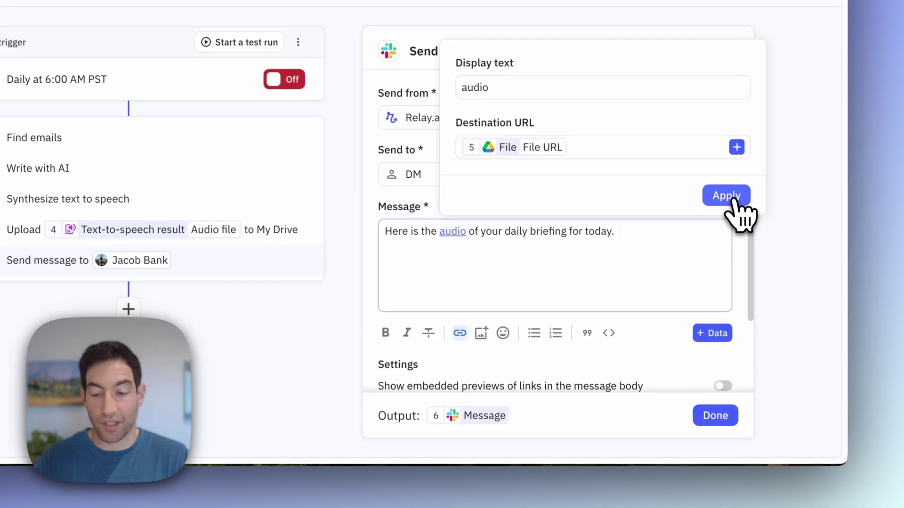
pyautogui.click(726, 195)
pyautogui.click(715, 415)
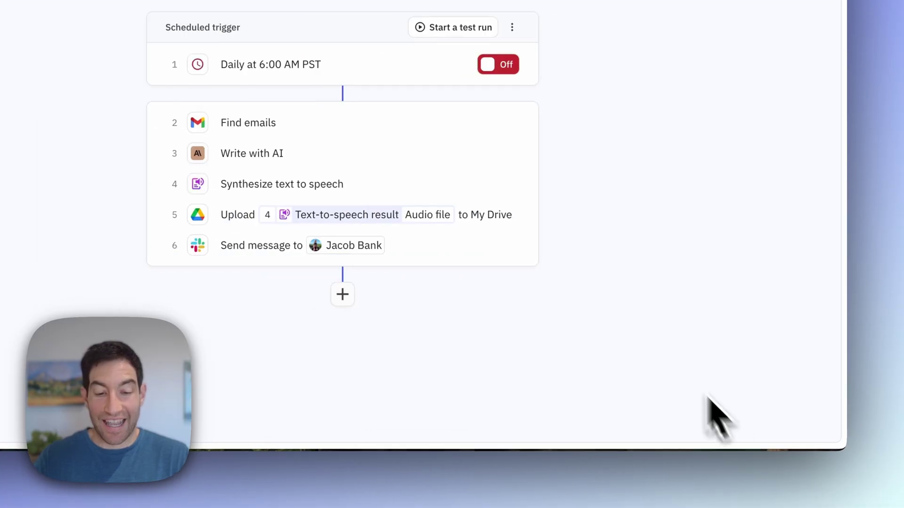